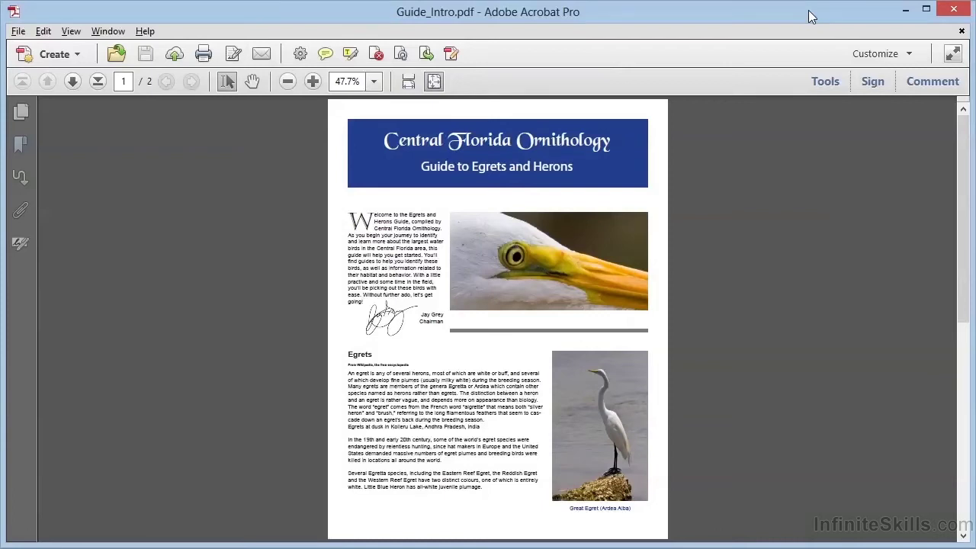
Open the Page Thumbnails panel to show both guide pages beside the document.
{"action": "left_click", "coordinate": [29, 121]}
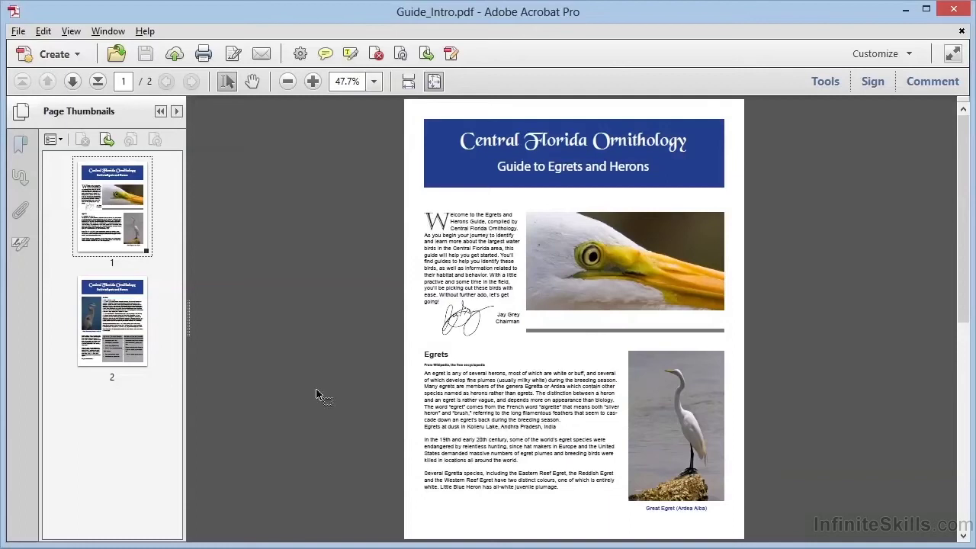
Insert Guide_Egrets.pdf from file after the last page, bringing the guide to 6 pages.
{"action": "left_click", "coordinate": [835, 89]}
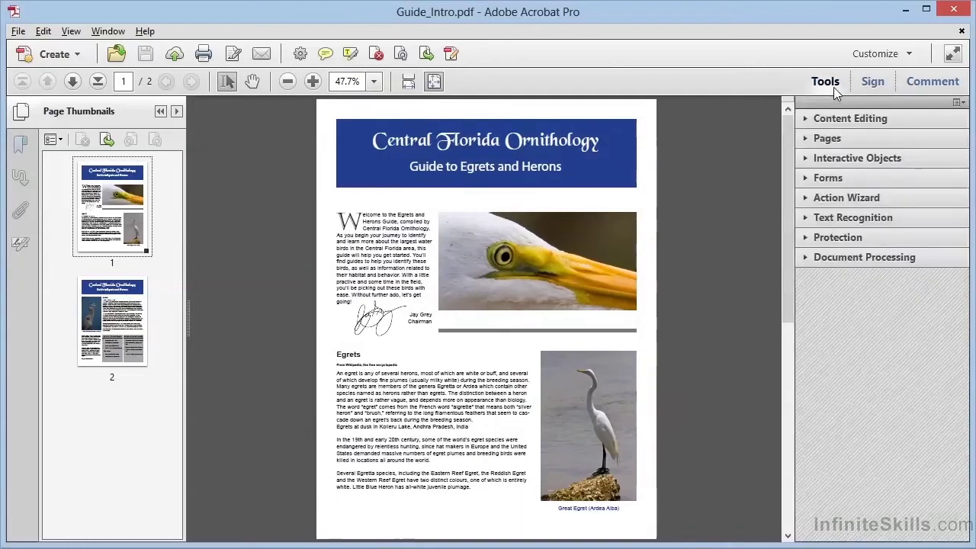
{"action": "left_click", "coordinate": [840, 140]}
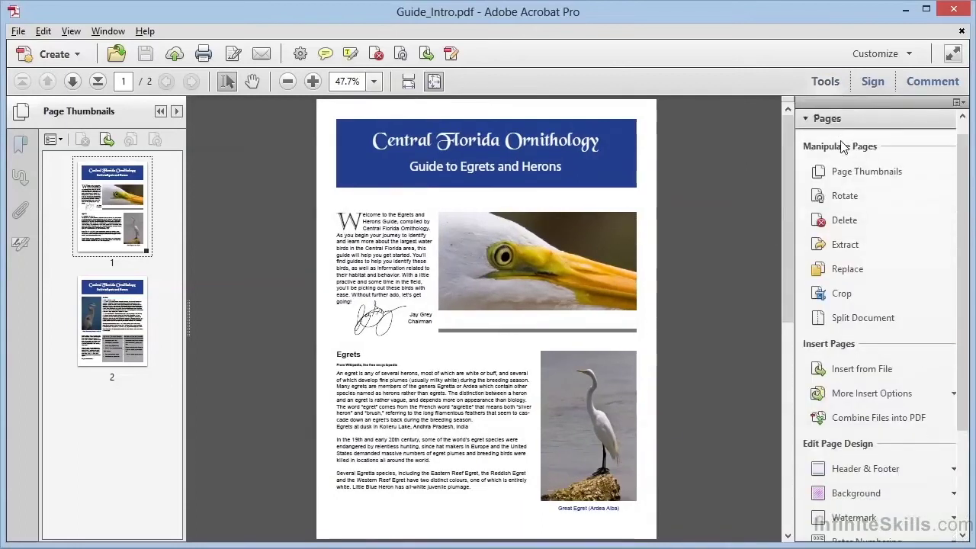
{"action": "scroll", "coordinate": [963, 179], "scroll_direction": "down", "scroll_amount": 4}
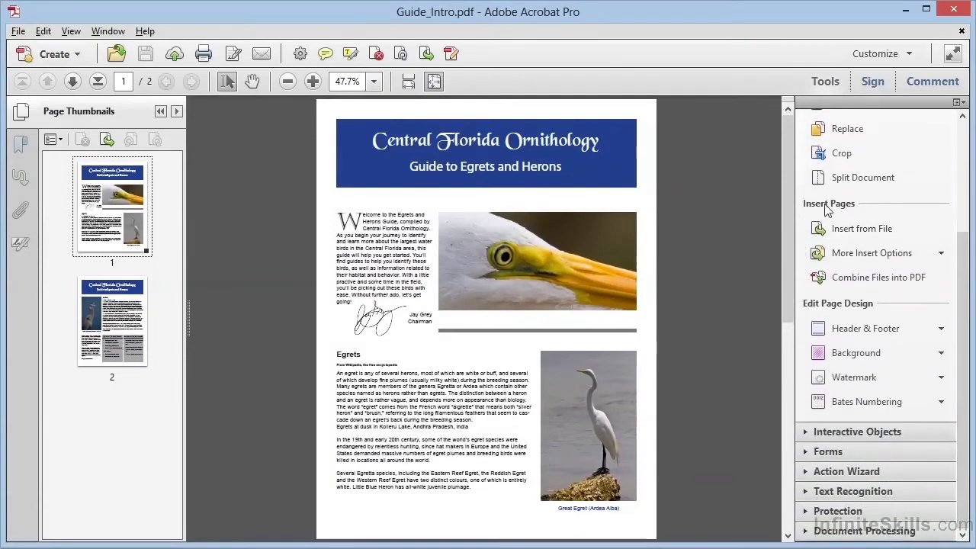
{"action": "left_click", "coordinate": [852, 232]}
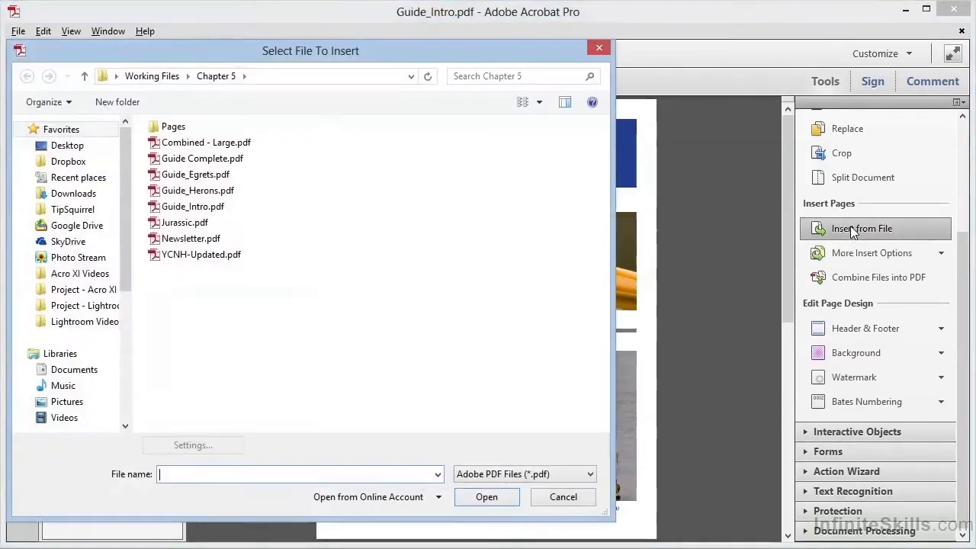
{"action": "left_click_drag", "start_coordinate": [492, 59], "coordinate": [618, 54]}
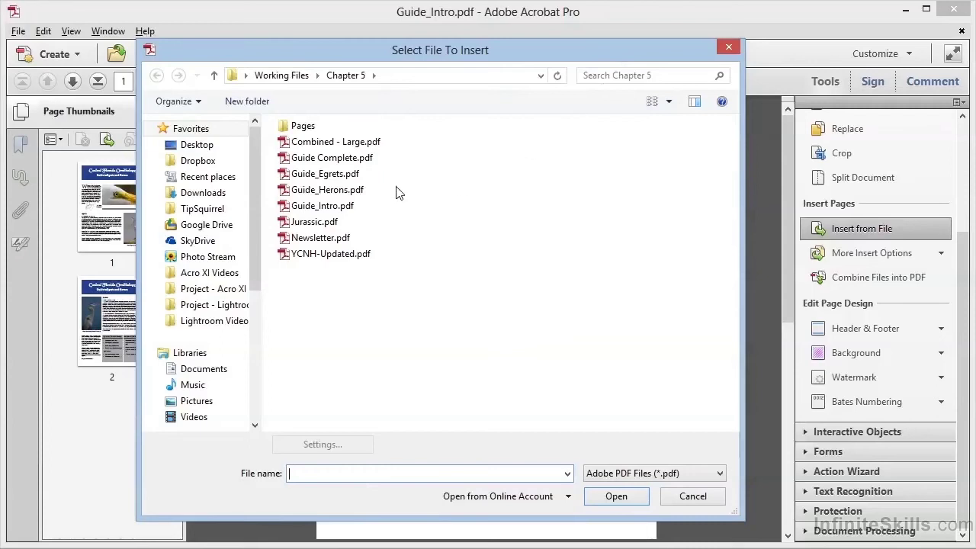
{"action": "left_click", "coordinate": [343, 177]}
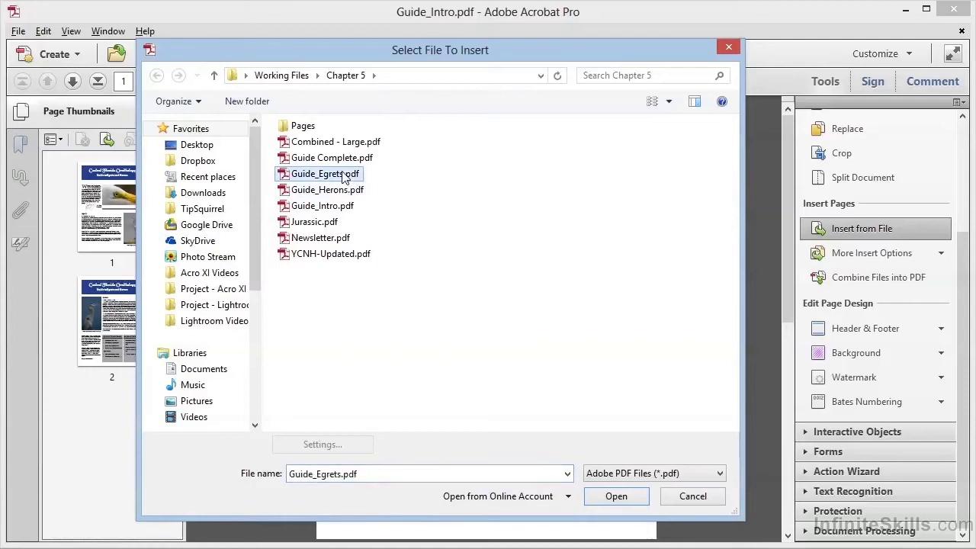
{"action": "left_click", "coordinate": [615, 496]}
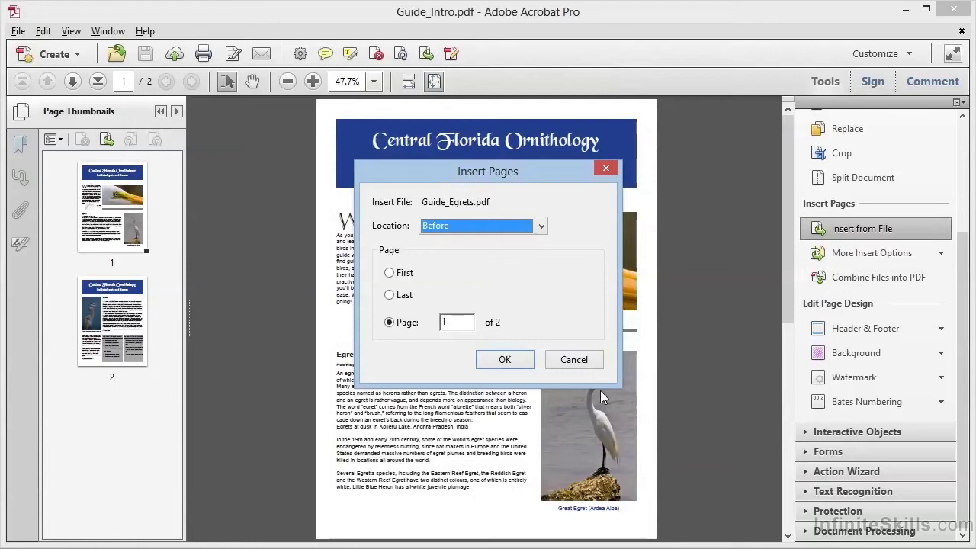
{"action": "left_click", "coordinate": [506, 225]}
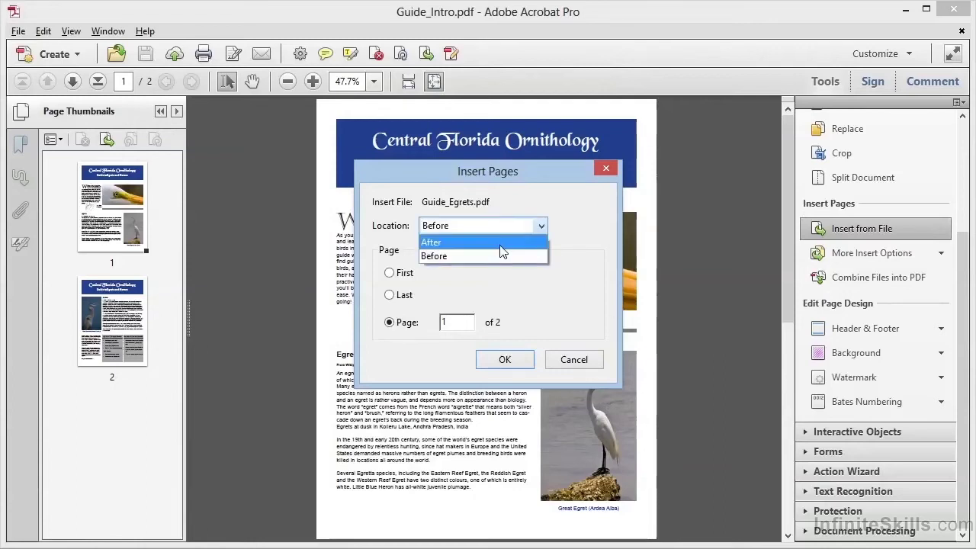
{"action": "left_click", "coordinate": [500, 242]}
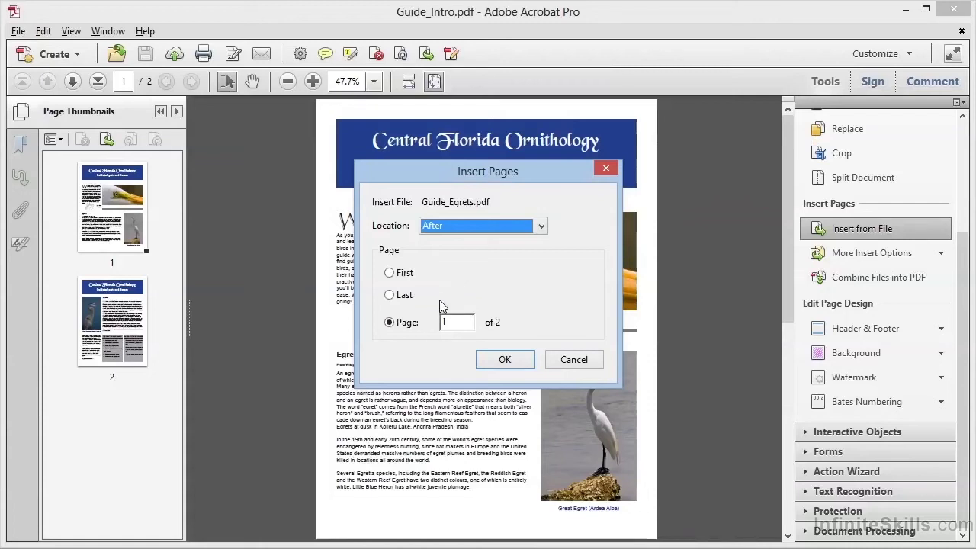
{"action": "left_click", "coordinate": [398, 298]}
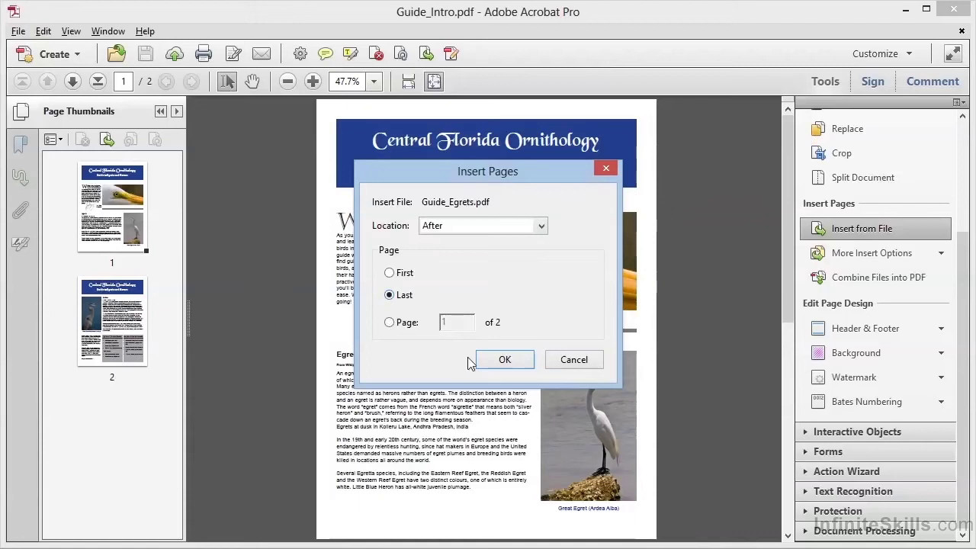
{"action": "left_click", "coordinate": [500, 358]}
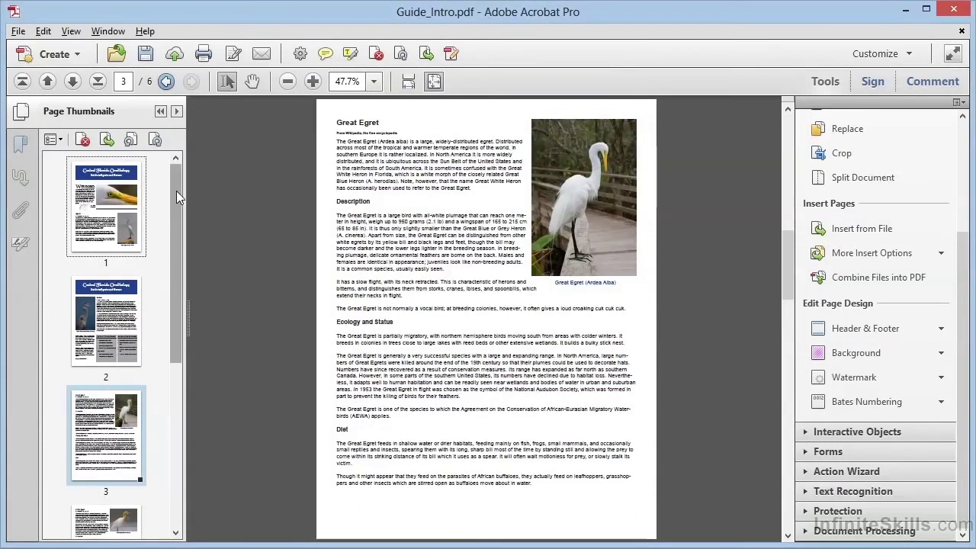
{"action": "left_click_drag", "start_coordinate": [176, 191], "coordinate": [207, 209]}
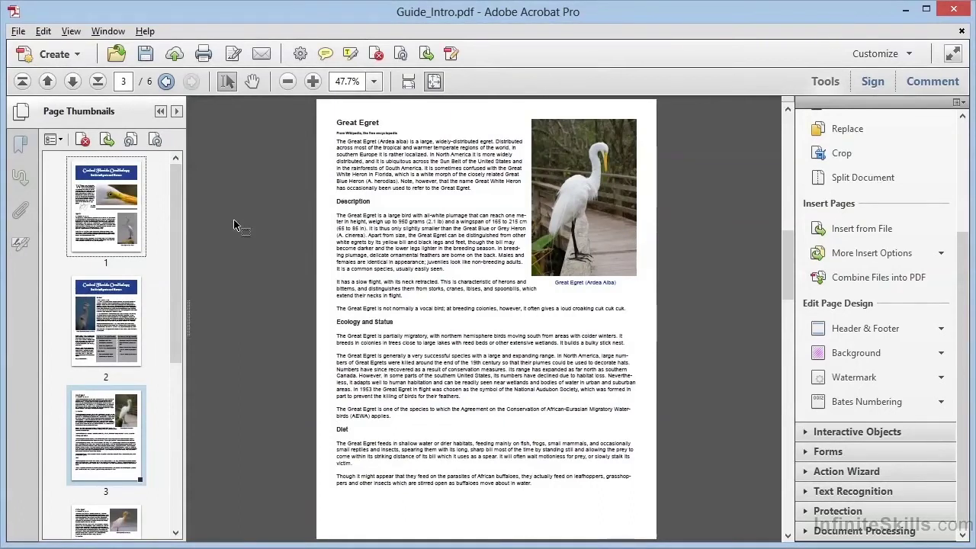
Choose Nesting Data.xls for insertion, with the file filter set to All Files (*.*).
{"action": "left_click", "coordinate": [836, 231]}
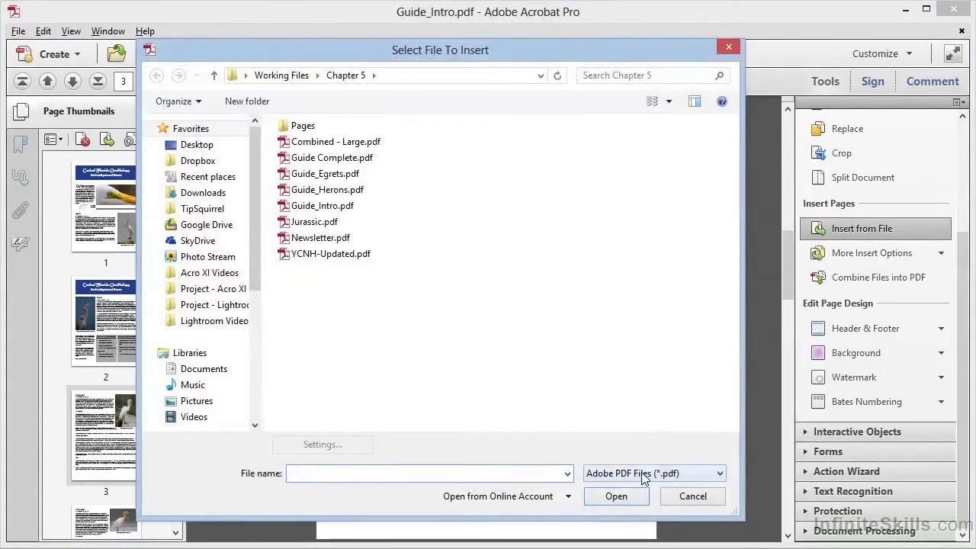
{"action": "left_click", "coordinate": [643, 475]}
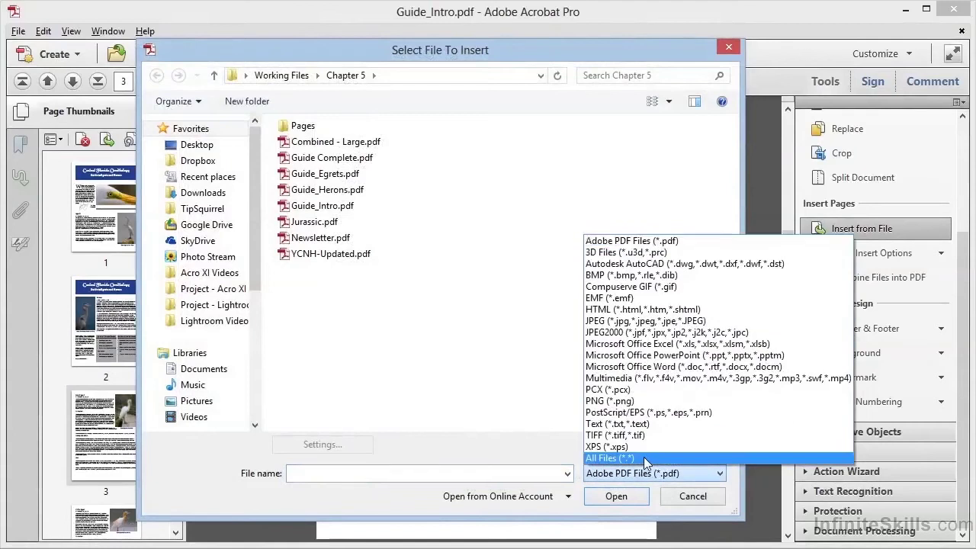
{"action": "left_click", "coordinate": [643, 457]}
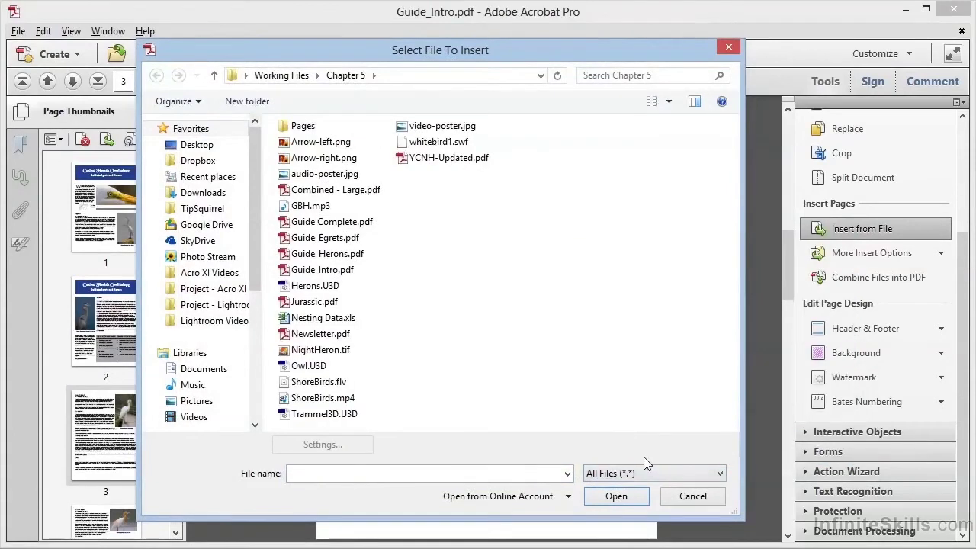
{"action": "left_click", "coordinate": [343, 320]}
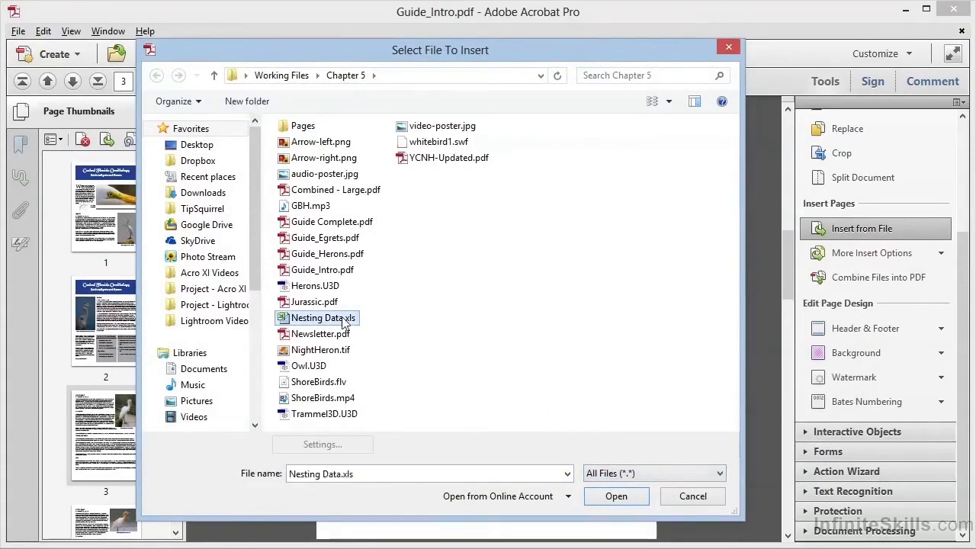
Insert the converted Nesting Data.xls before page 3, bringing the guide to 7 pages.
{"action": "left_click", "coordinate": [604, 497]}
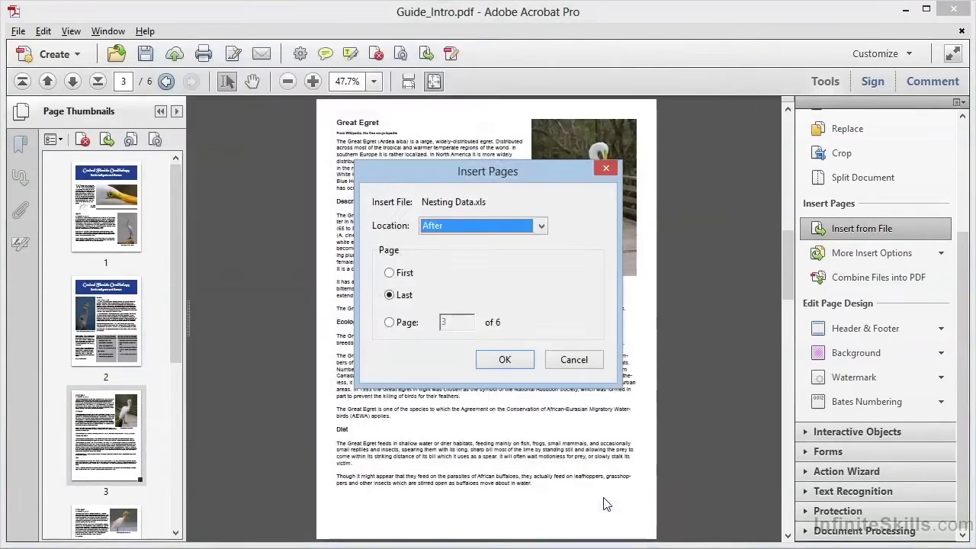
{"action": "left_click", "coordinate": [495, 227]}
{"action": "left_click", "coordinate": [481, 256]}
{"action": "left_click", "coordinate": [404, 322]}
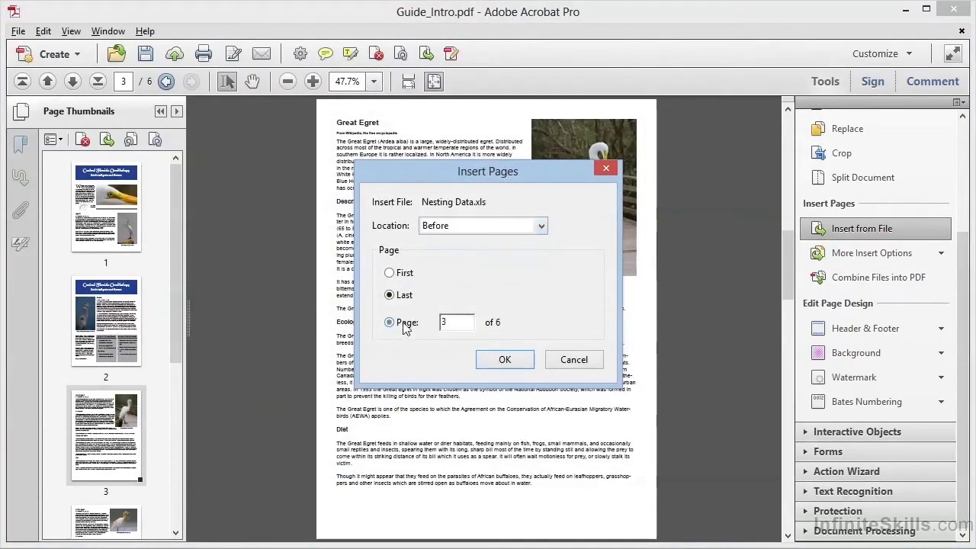
{"action": "left_click", "coordinate": [505, 360]}
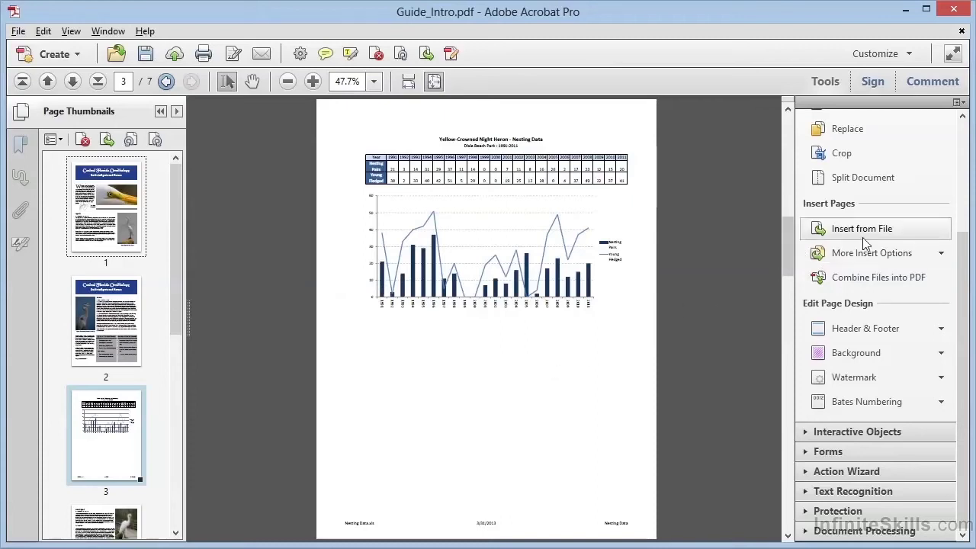
{"action": "left_click", "coordinate": [897, 263]}
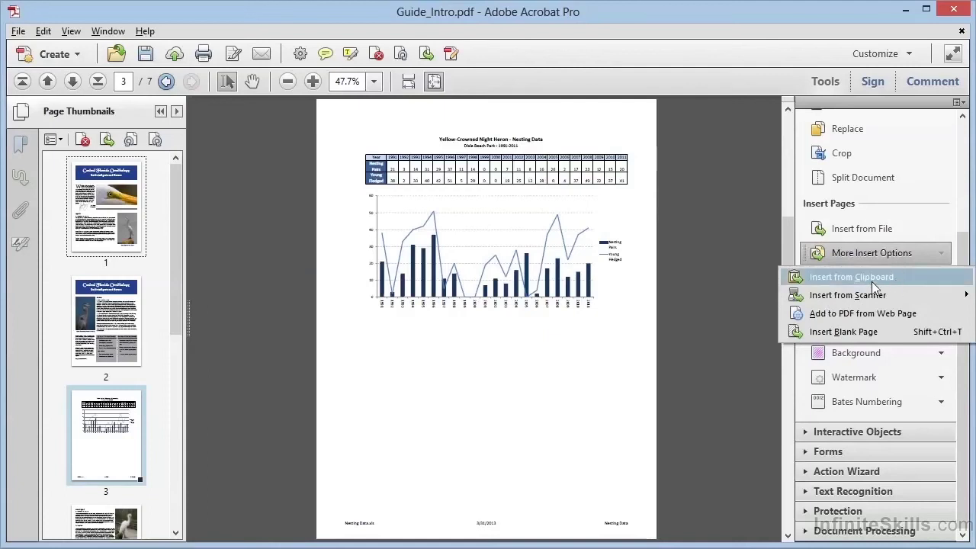
{"action": "left_click", "coordinate": [697, 296]}
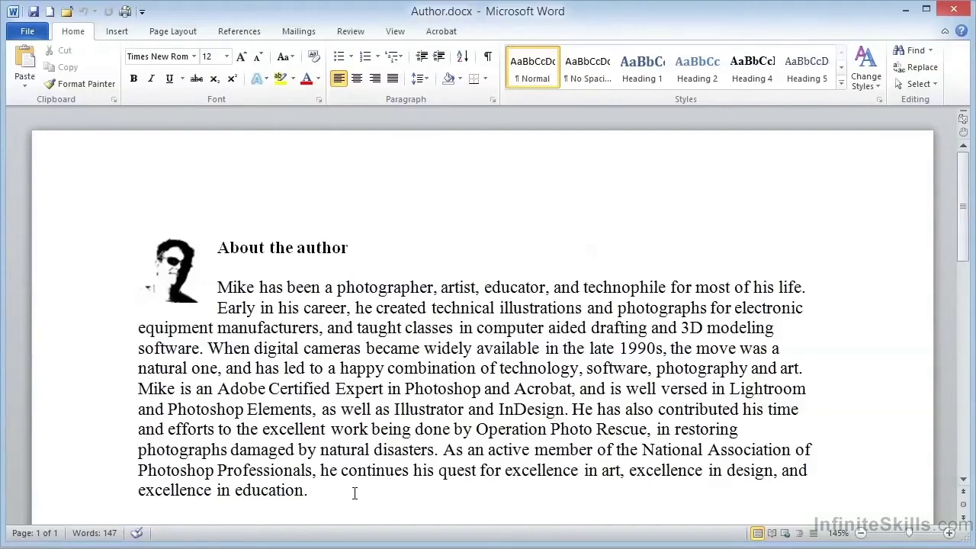
Select the About the author heading, photo and paragraph in Author.docx.
{"action": "left_click_drag", "start_coordinate": [354, 493], "coordinate": [104, 256]}
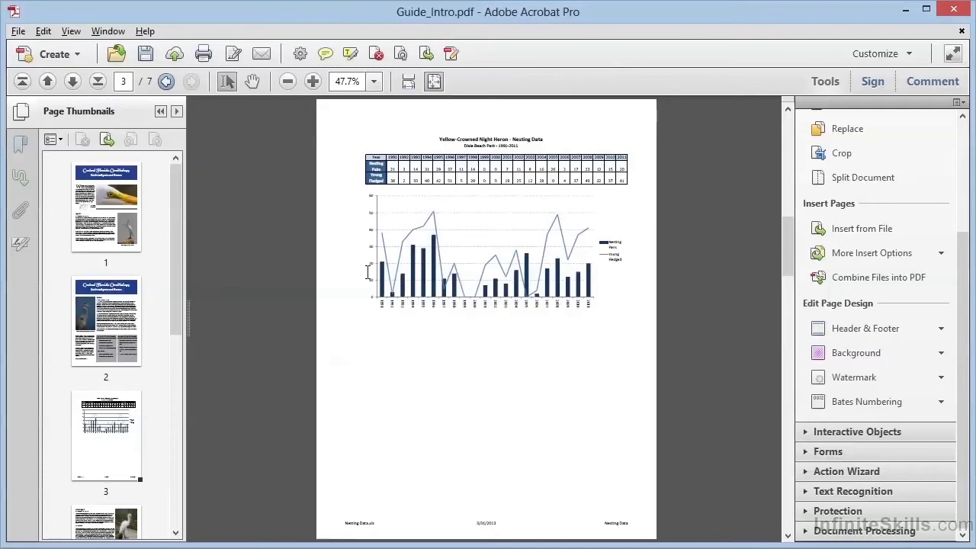
Insert the copied About the author content from the clipboard as a new page after page 3.
{"action": "left_click", "coordinate": [866, 259]}
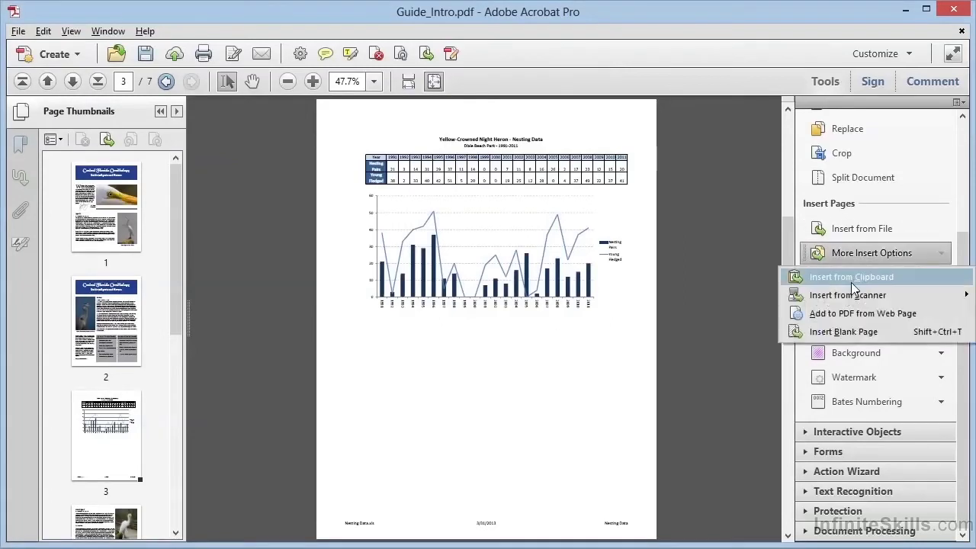
{"action": "left_click", "coordinate": [851, 278]}
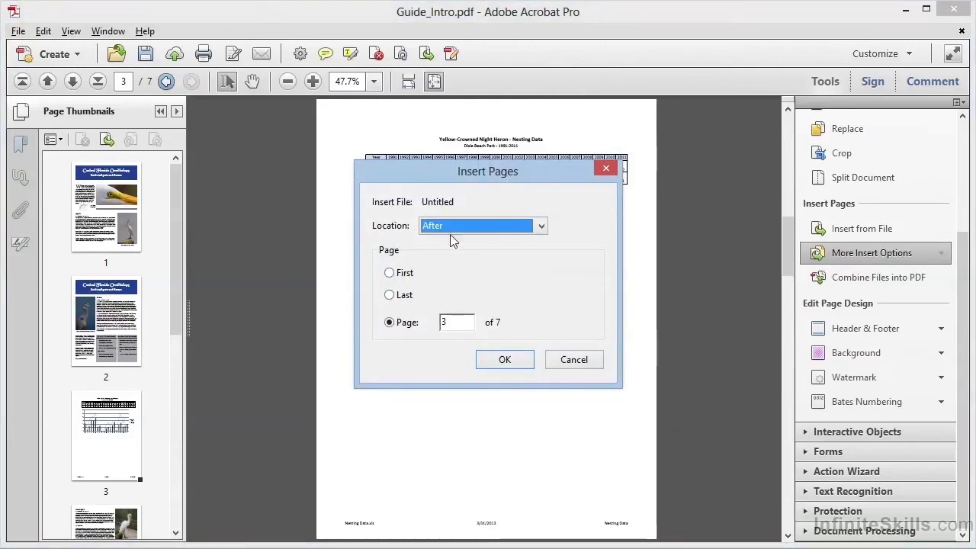
{"action": "left_click", "coordinate": [505, 360]}
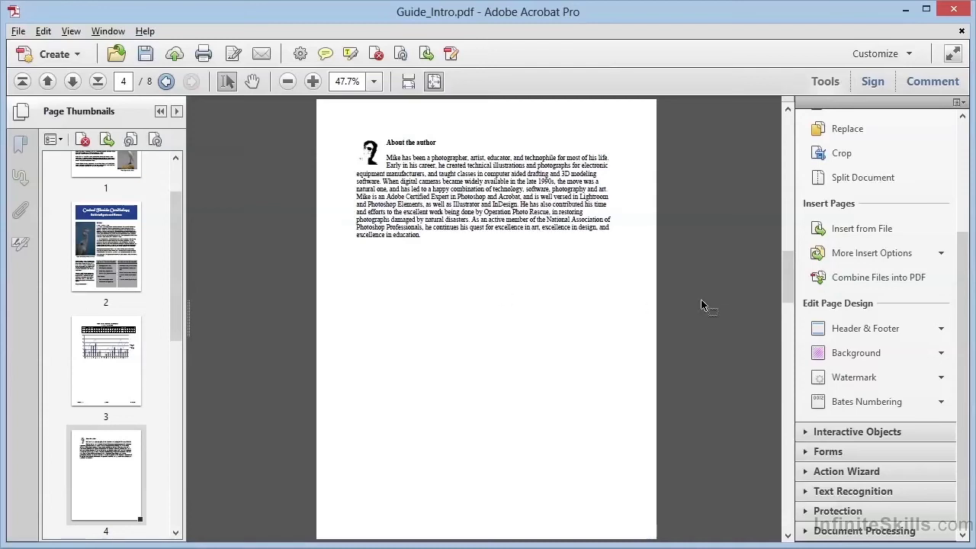
Start Add to PDF from Web Page, then cancel without importing anything.
{"action": "left_click", "coordinate": [839, 252]}
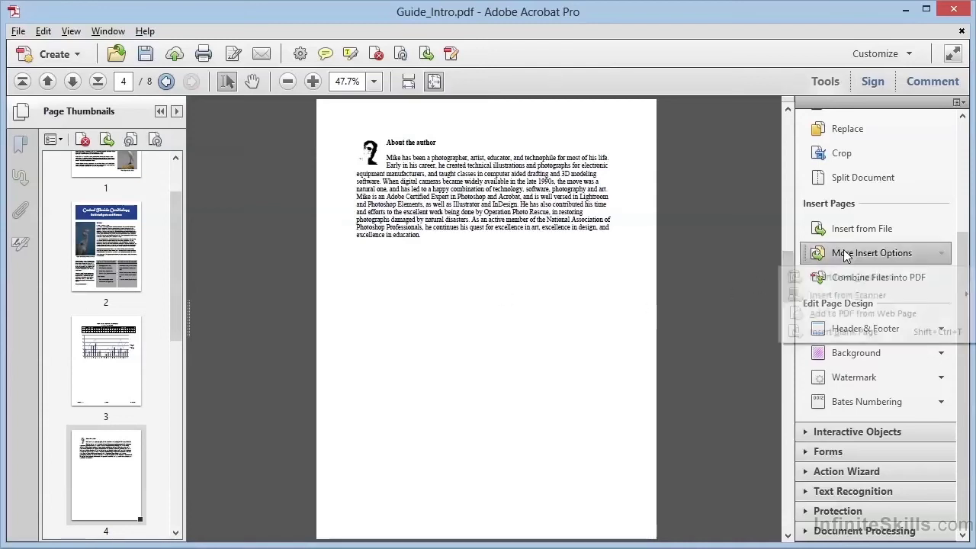
{"action": "mouse_move", "coordinate": [831, 298]}
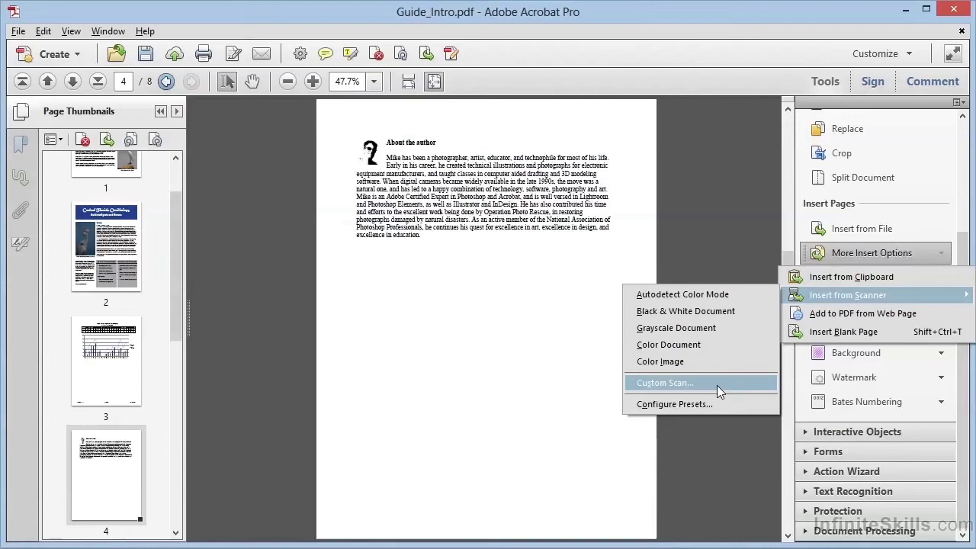
{"action": "left_click", "coordinate": [829, 318]}
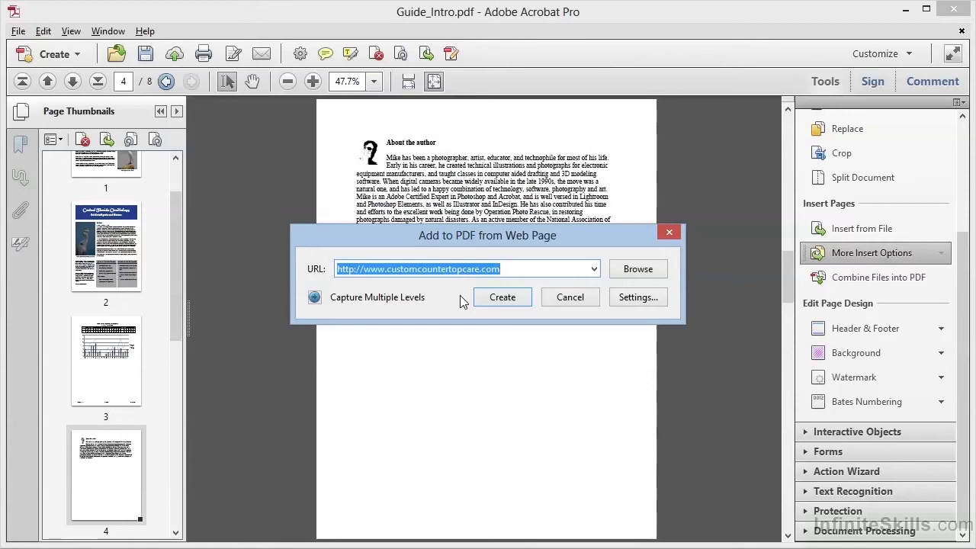
{"action": "left_click", "coordinate": [583, 297]}
Insert a blank page before the first page as the cover, making 9 pages.
{"action": "left_click", "coordinate": [855, 256]}
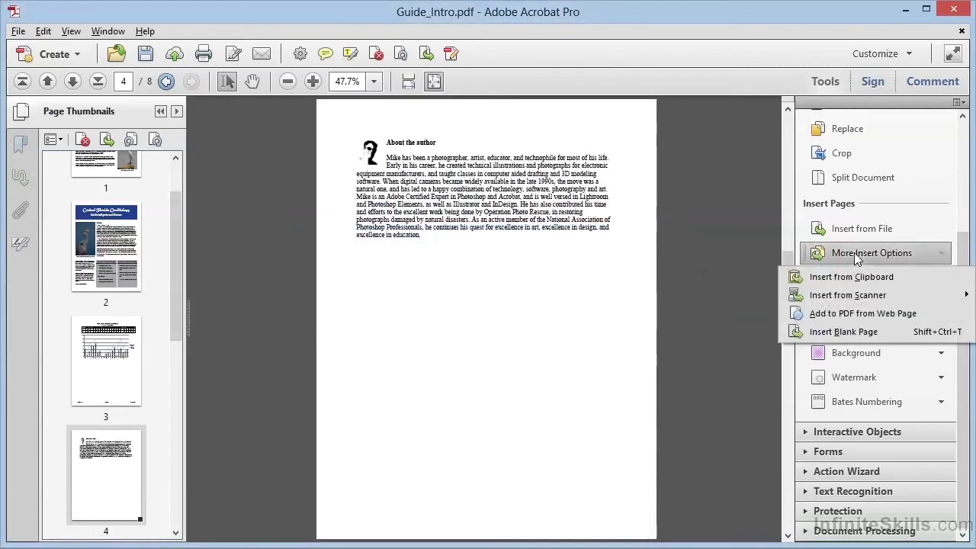
{"action": "left_click", "coordinate": [828, 329]}
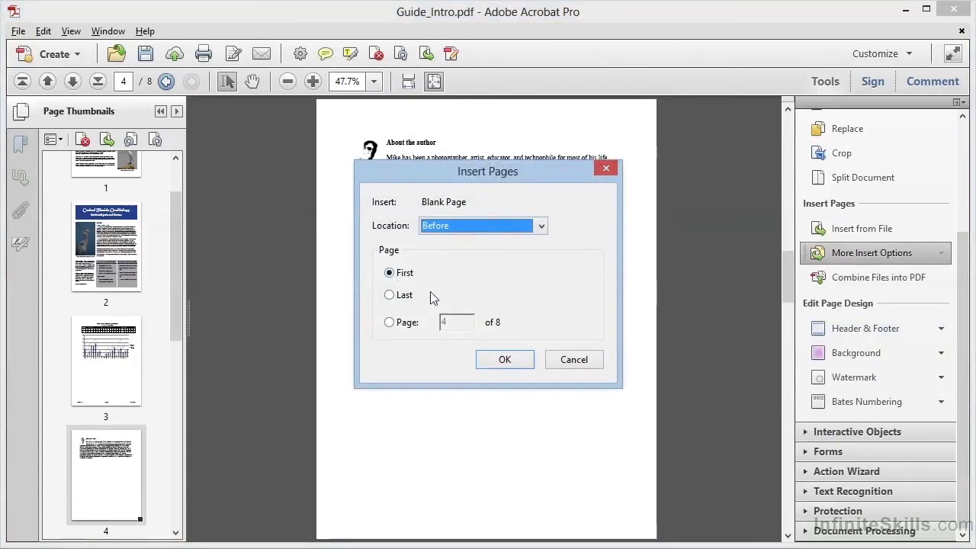
{"action": "left_click", "coordinate": [504, 360]}
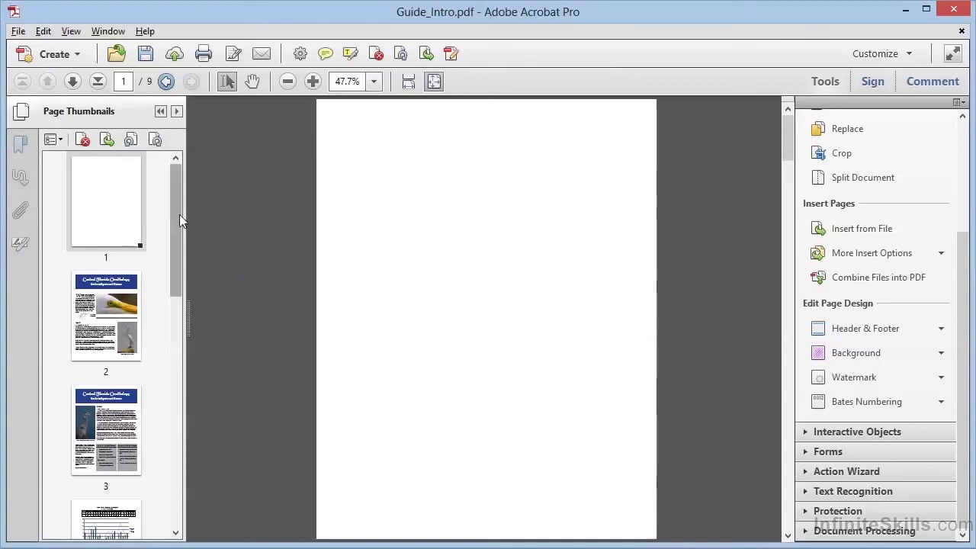
Delete pages 4 to 5, the nesting data chart and About the author pages, leaving 7 pages.
{"action": "left_click_drag", "start_coordinate": [177, 214], "coordinate": [173, 300]}
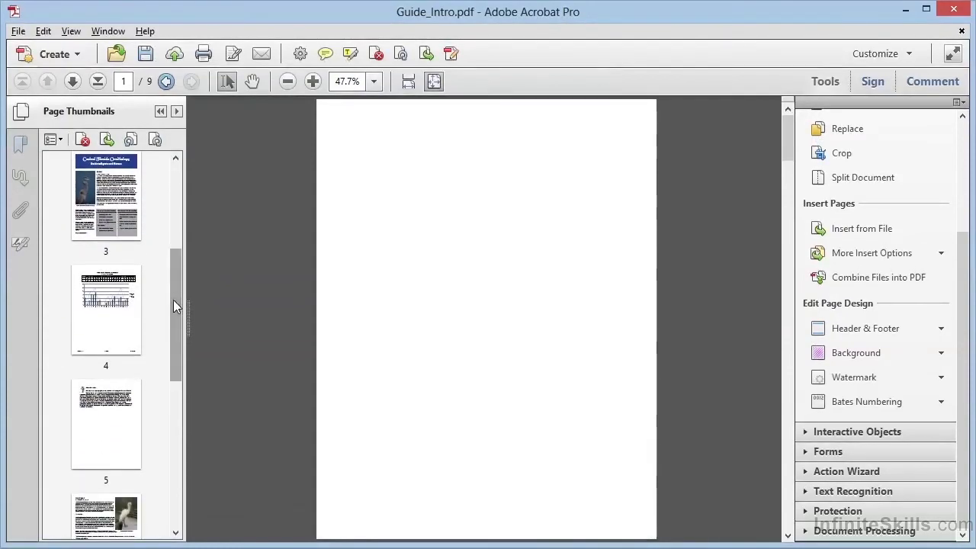
{"action": "left_click", "coordinate": [110, 433]}
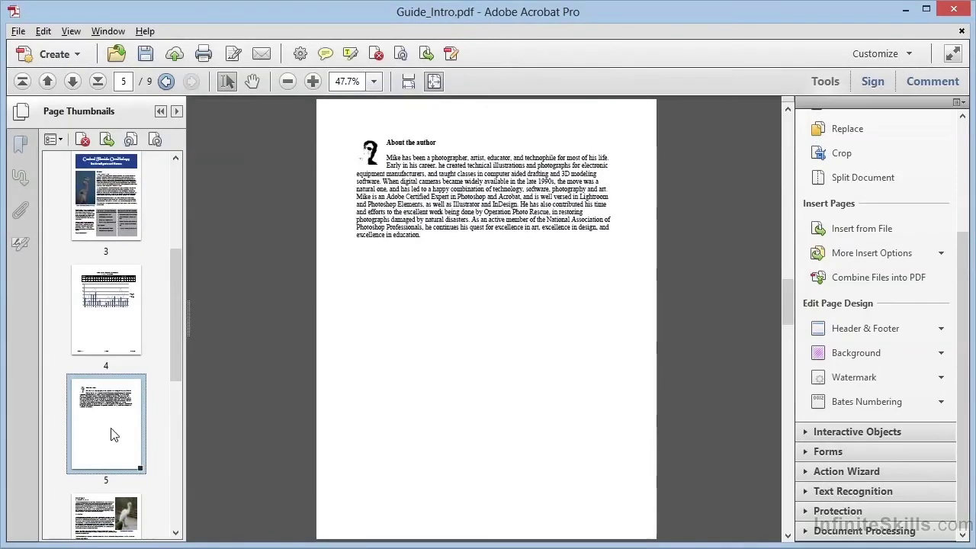
{"action": "right_click", "coordinate": [110, 434]}
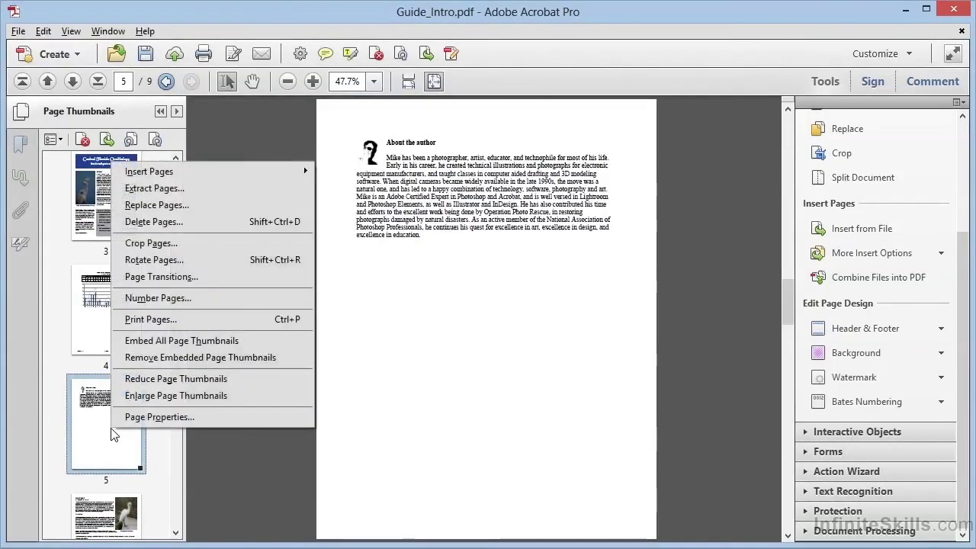
{"action": "left_click", "coordinate": [182, 228]}
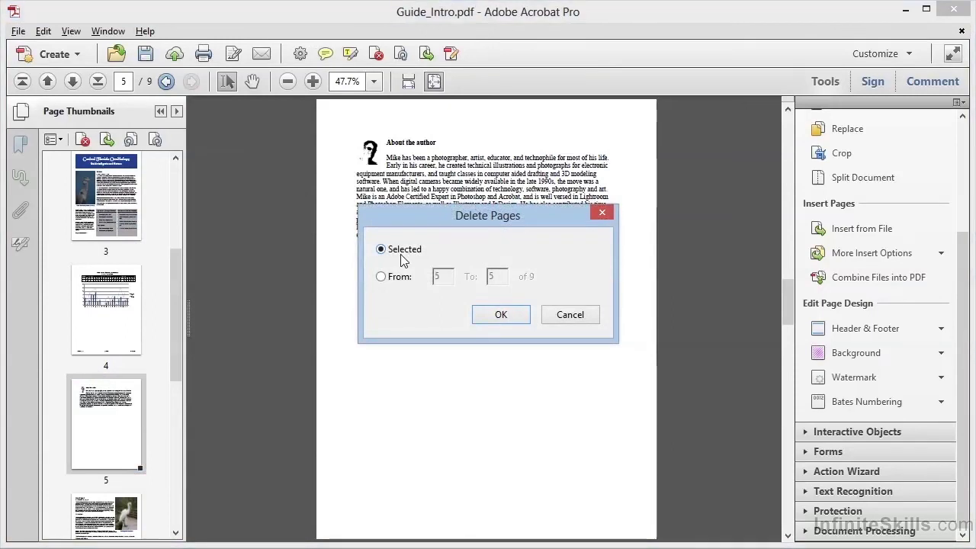
{"action": "left_click", "coordinate": [384, 278]}
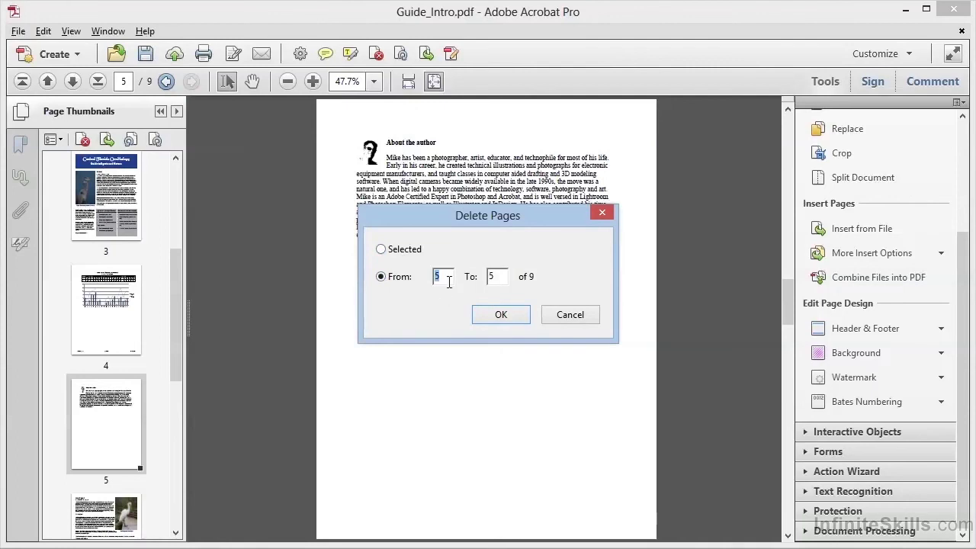
{"action": "type", "text": "4"}
{"action": "left_click", "coordinate": [500, 315]}
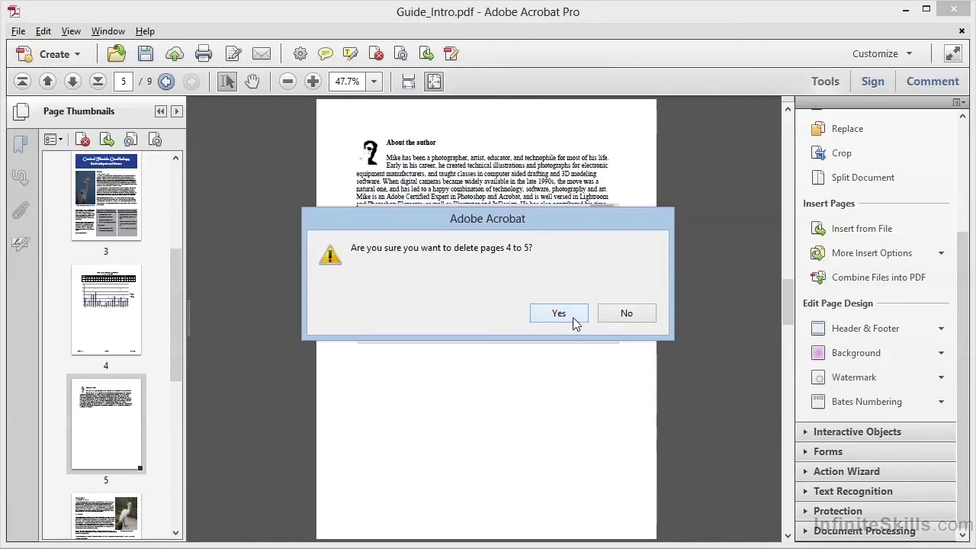
{"action": "left_click", "coordinate": [559, 314]}
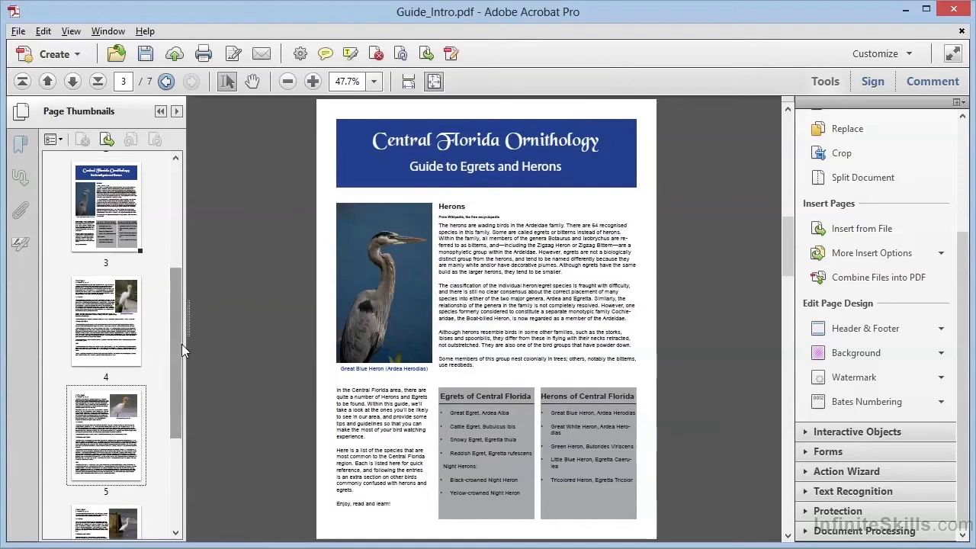
{"action": "left_click_drag", "start_coordinate": [182, 344], "coordinate": [186, 212]}
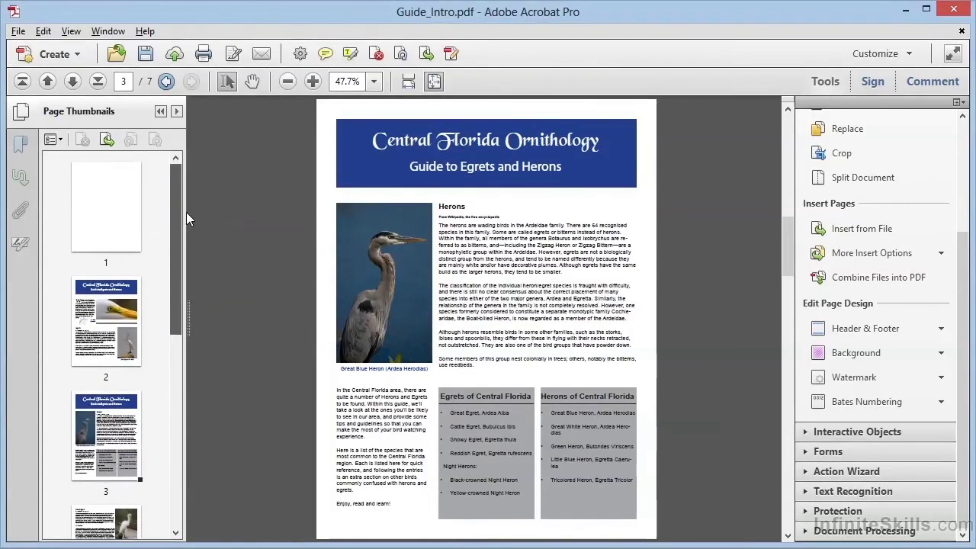
Select the blank page 1, start deleting it, then cancel to keep the cover.
{"action": "left_click", "coordinate": [94, 211]}
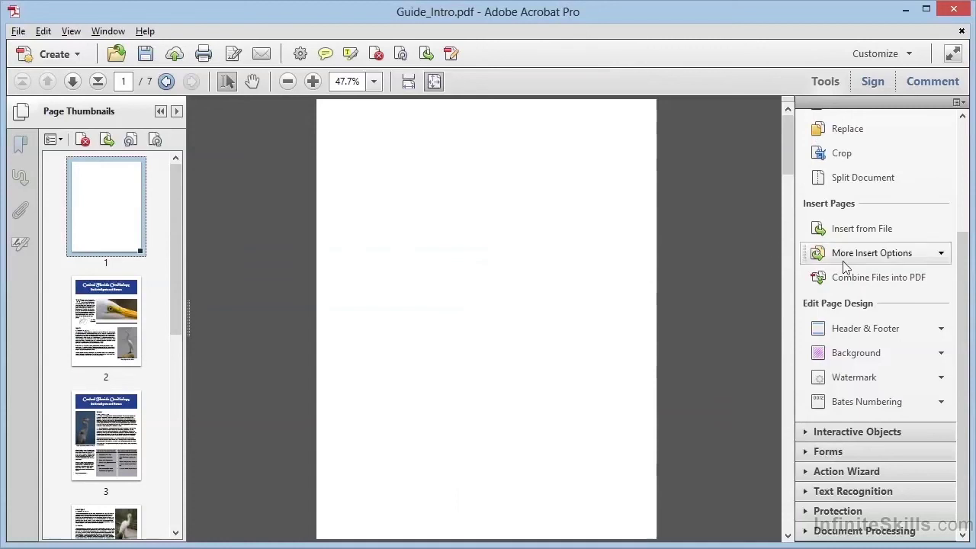
{"action": "left_click_drag", "start_coordinate": [960, 251], "coordinate": [960, 135]}
{"action": "left_click", "coordinate": [823, 247]}
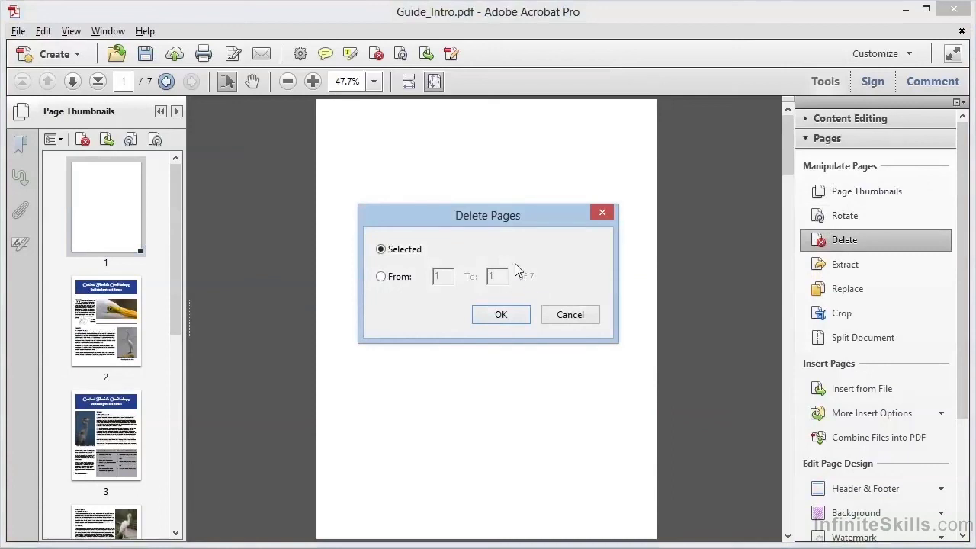
{"action": "left_click", "coordinate": [570, 315]}
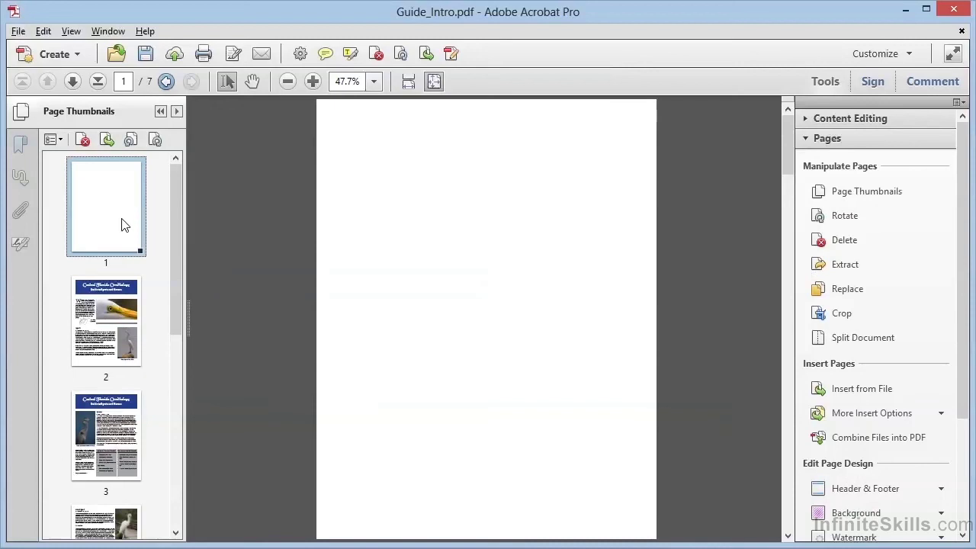
Try the blank cover below the Egrets page, then move it back to first.
{"action": "left_click_drag", "start_coordinate": [122, 223], "coordinate": [126, 366]}
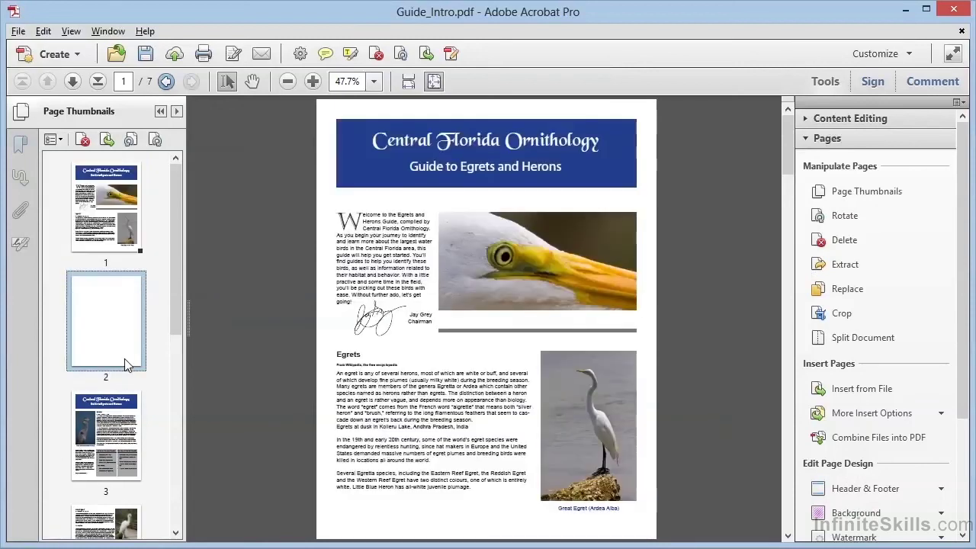
{"action": "left_click_drag", "start_coordinate": [123, 222], "coordinate": [126, 358]}
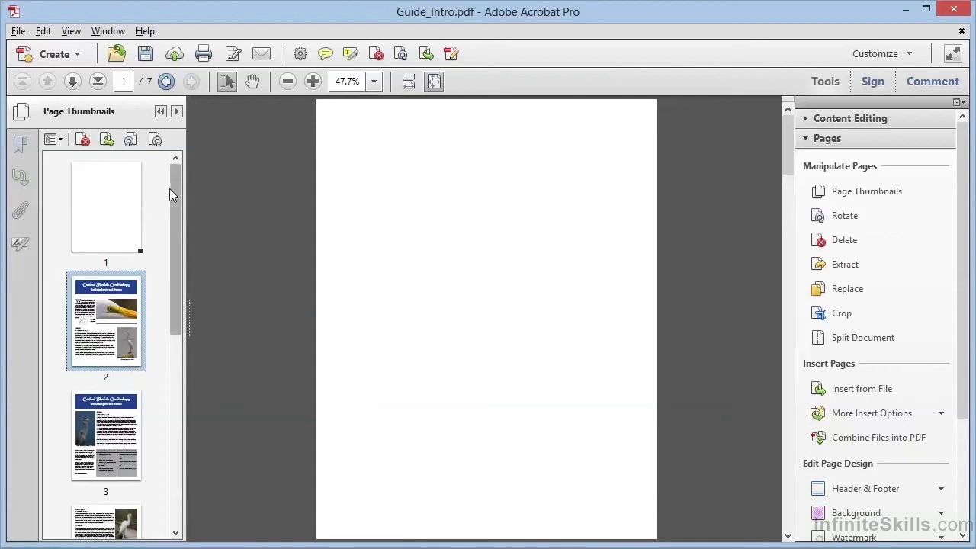
In the expanded thumbnail grid, make the egret close-up page fifth, then collapse and hide the thumbnails.
{"action": "left_click", "coordinate": [176, 113]}
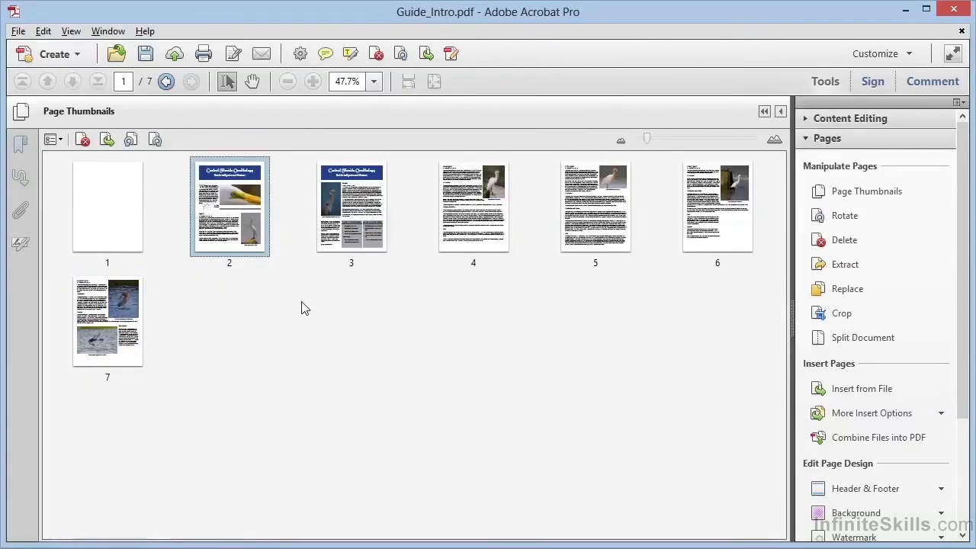
{"action": "mouse_move", "coordinate": [243, 231]}
{"action": "left_mouse_down"}
{"action": "mouse_move", "coordinate": [379, 282]}
{"action": "mouse_move", "coordinate": [557, 222]}
{"action": "mouse_move", "coordinate": [422, 254]}
{"action": "mouse_move", "coordinate": [252, 233]}
{"action": "left_mouse_up"}
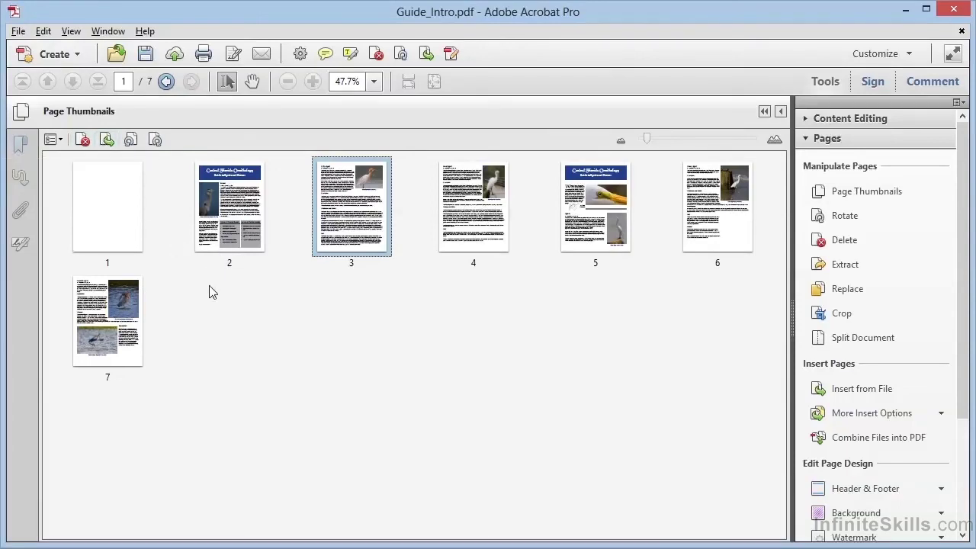
{"action": "left_click", "coordinate": [781, 112]}
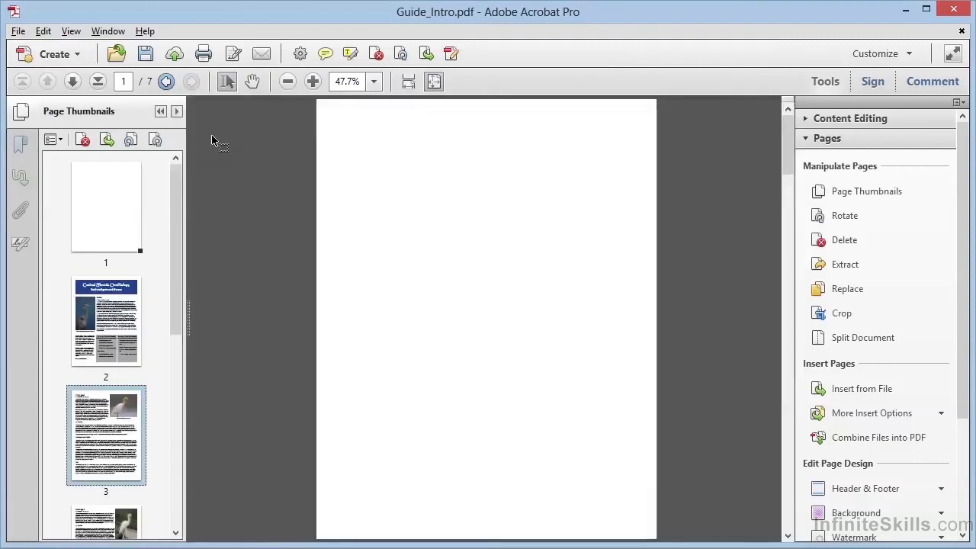
{"action": "left_click", "coordinate": [161, 115]}
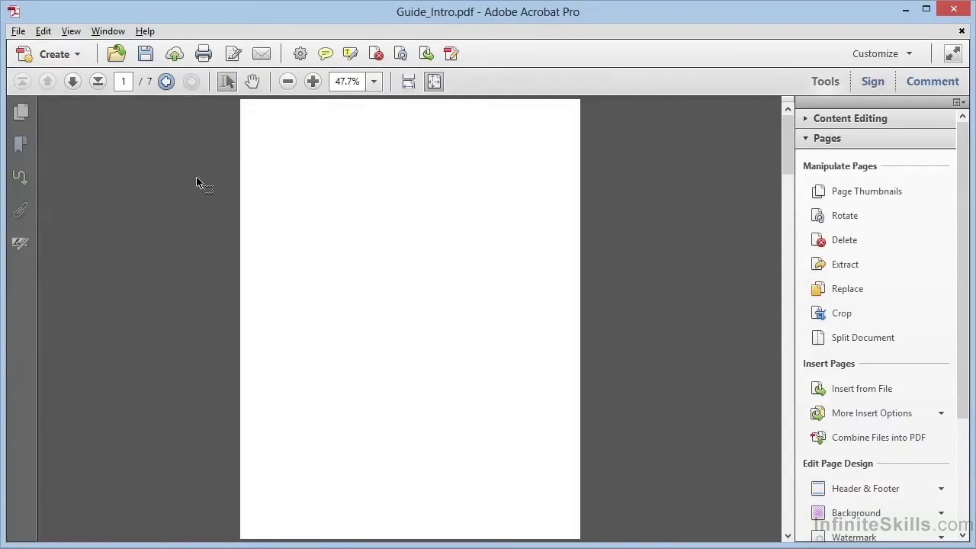